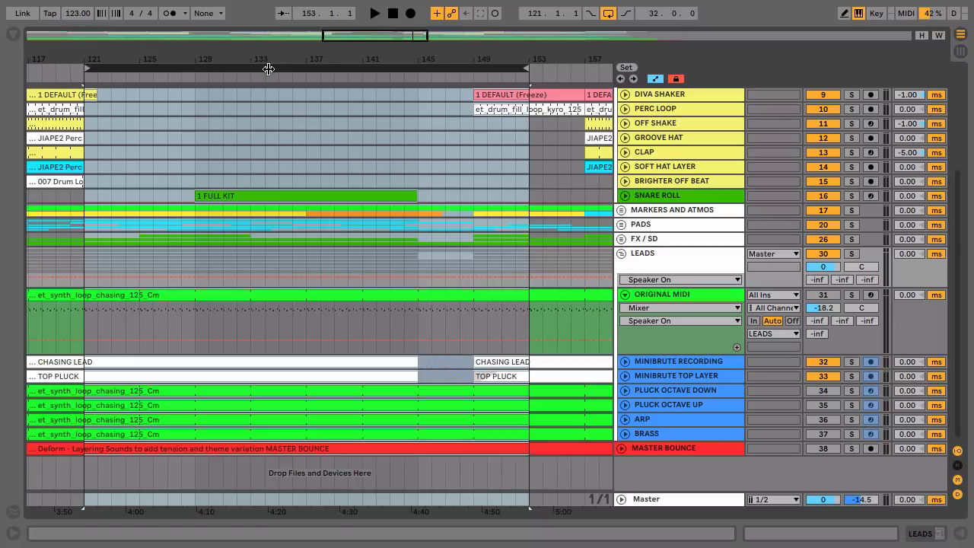
Step: Play the looped arrangement section from bar 121 to bar 153 to hear all the layers together
{"action": "key", "text": "space"}
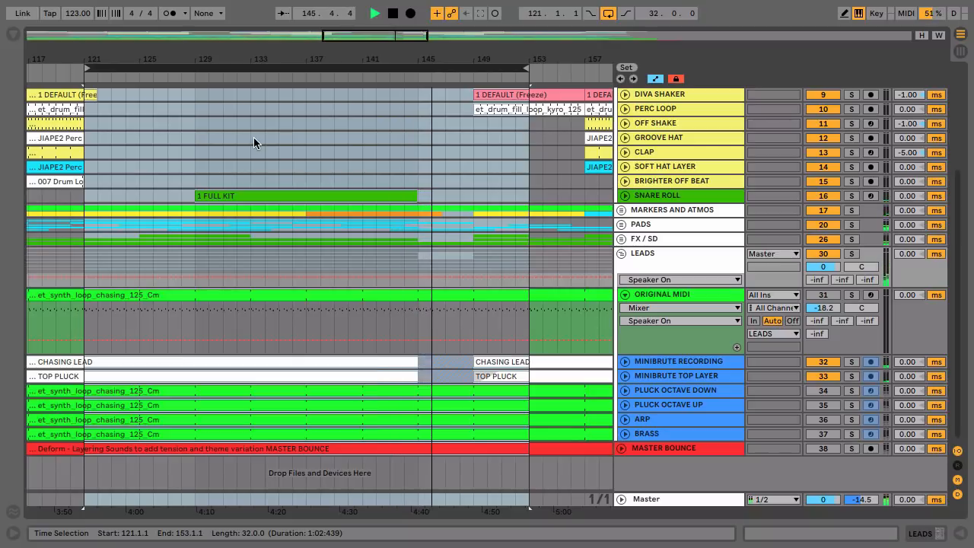
{"action": "key", "text": "space"}
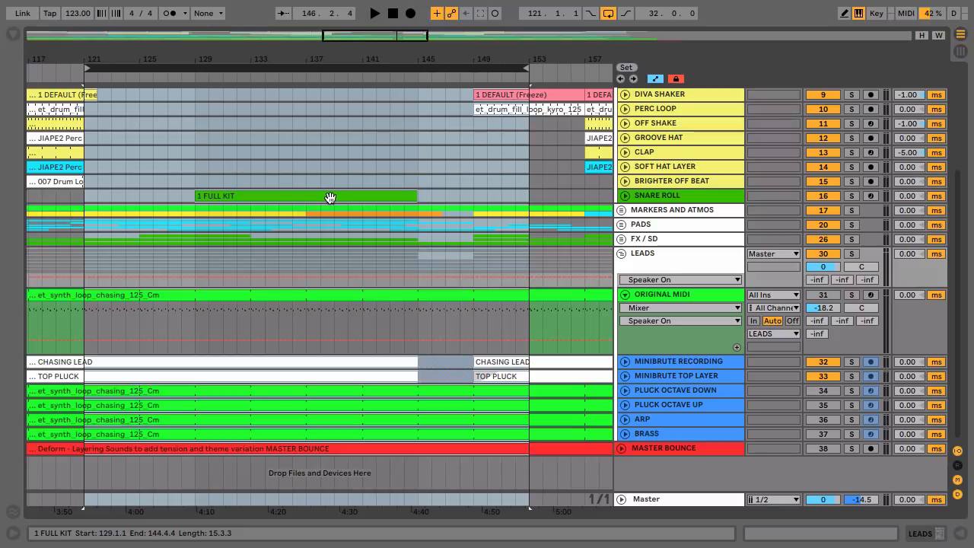
{"action": "left_click", "coordinate": [358, 356]}
{"action": "scroll", "coordinate": [359, 356], "scroll_direction": "left", "scroll_amount": 1}
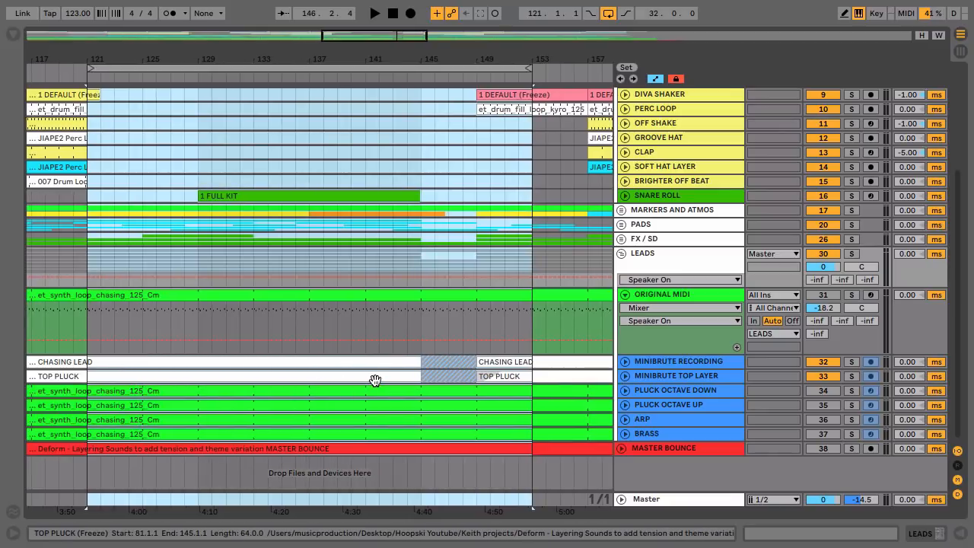
Step: Unfold the MINIBRUTE RECORDING track, solo it and play it from bar 138
{"action": "left_click", "coordinate": [663, 362]}
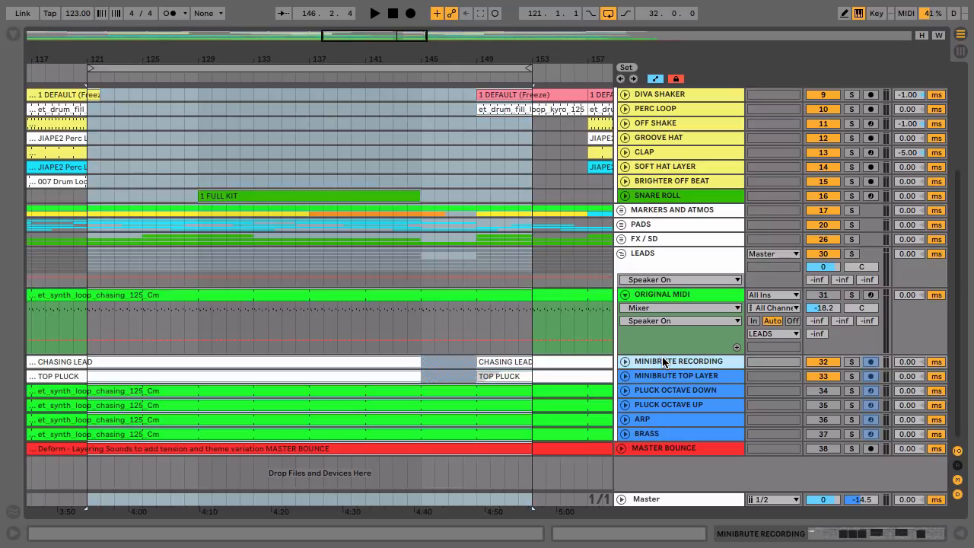
{"action": "left_click", "coordinate": [622, 362]}
{"action": "left_click", "coordinate": [318, 426]}
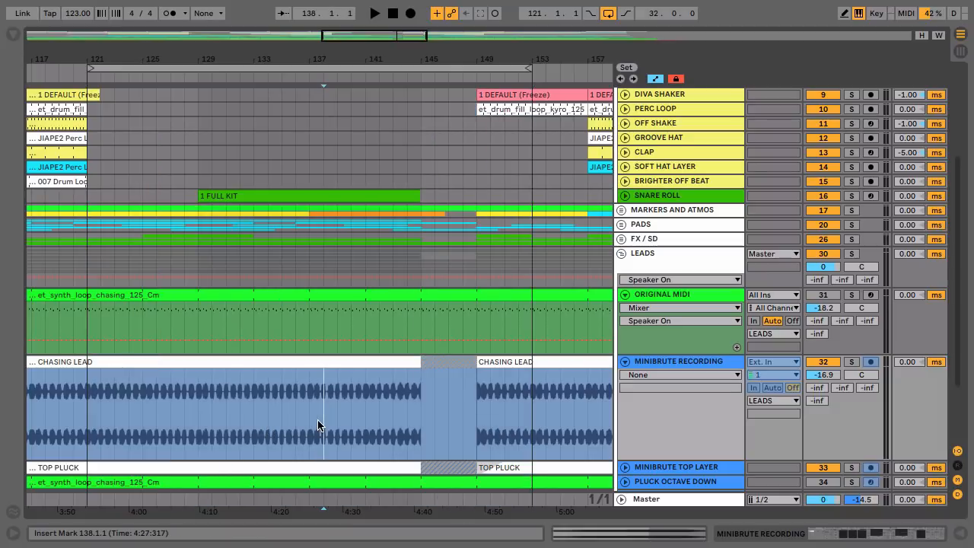
{"action": "left_click", "coordinate": [851, 362]}
{"action": "key", "text": "space"}
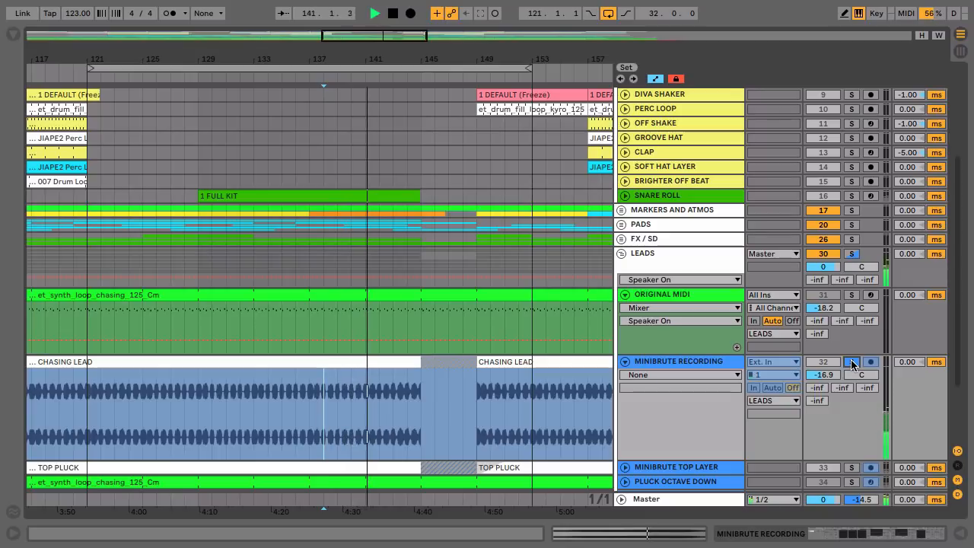
Step: Open the ORIGINAL MIDI clip in an enlarged note editor and deactivate all of its C1 and G1 notes
{"action": "double_click", "coordinate": [371, 297]}
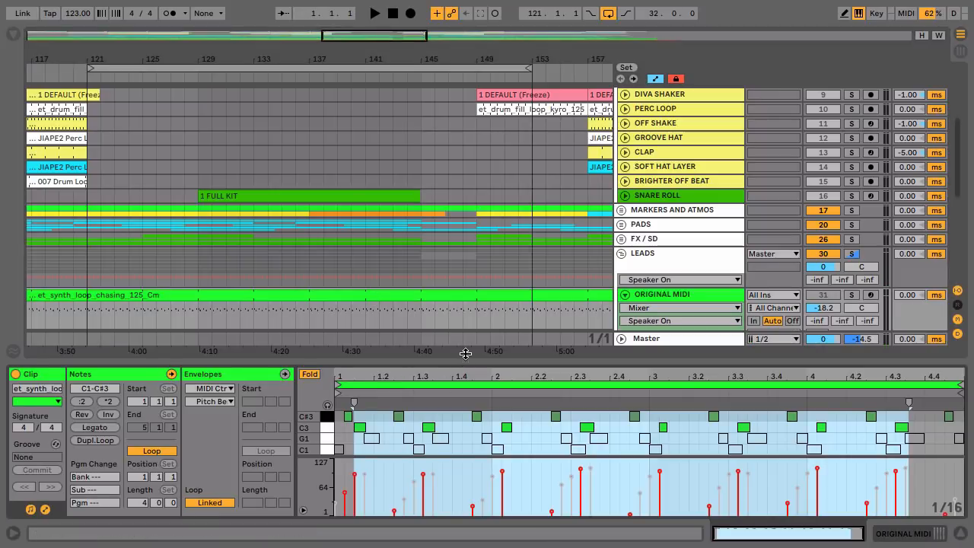
{"action": "left_click_drag", "start_coordinate": [466, 353], "coordinate": [466, 269]}
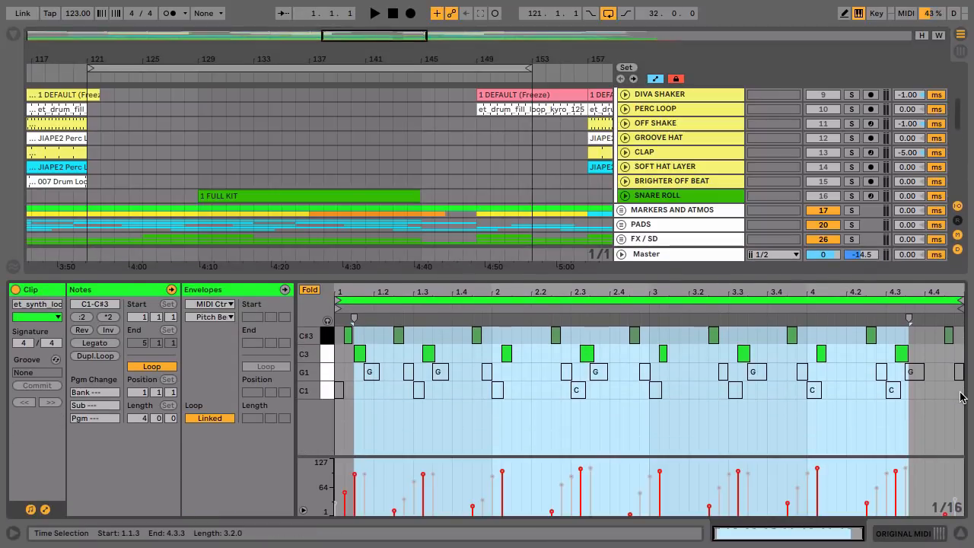
{"action": "left_click_drag", "start_coordinate": [960, 396], "coordinate": [319, 372]}
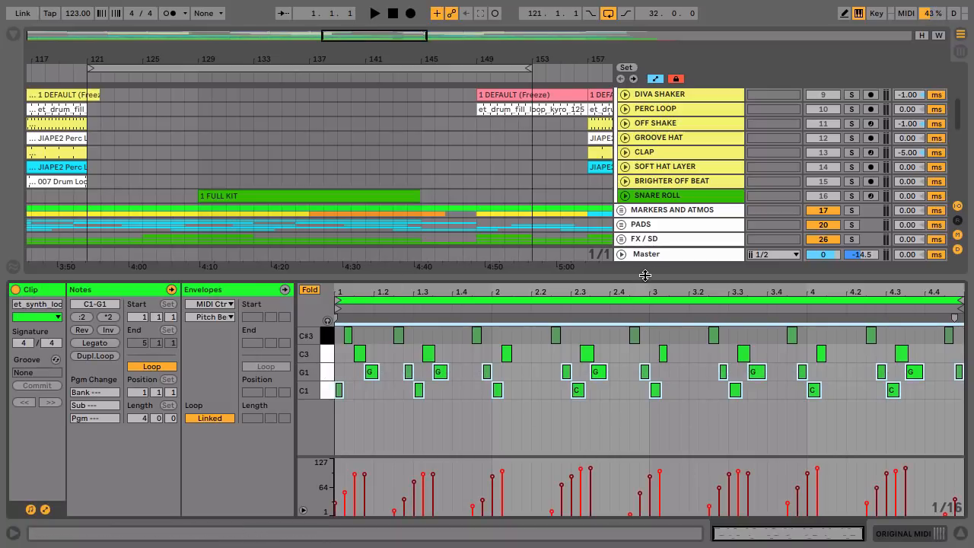
{"action": "mouse_move", "coordinate": [645, 275]}
{"action": "left_mouse_down"}
{"action": "mouse_move", "coordinate": [646, 285]}
{"action": "mouse_move", "coordinate": [646, 274]}
{"action": "left_mouse_up"}
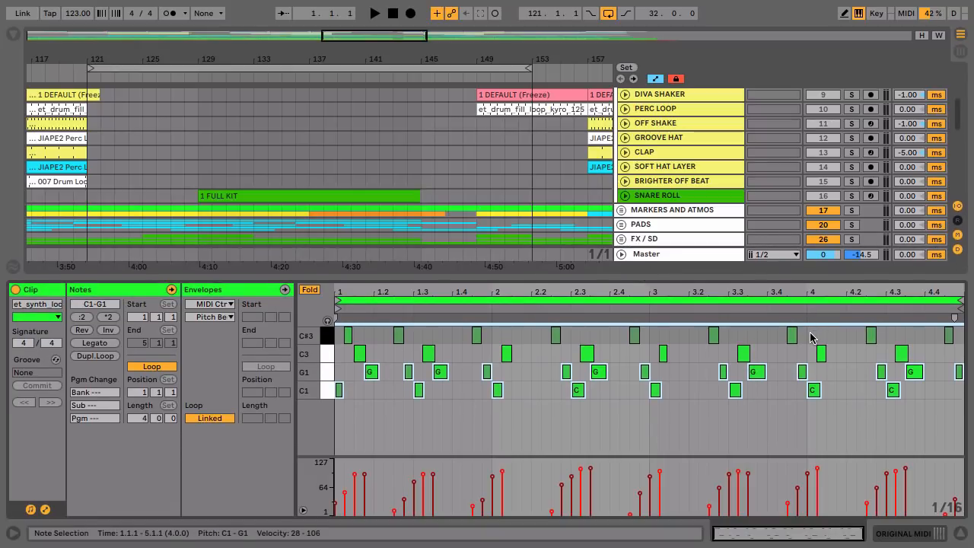
{"action": "key", "text": "0"}
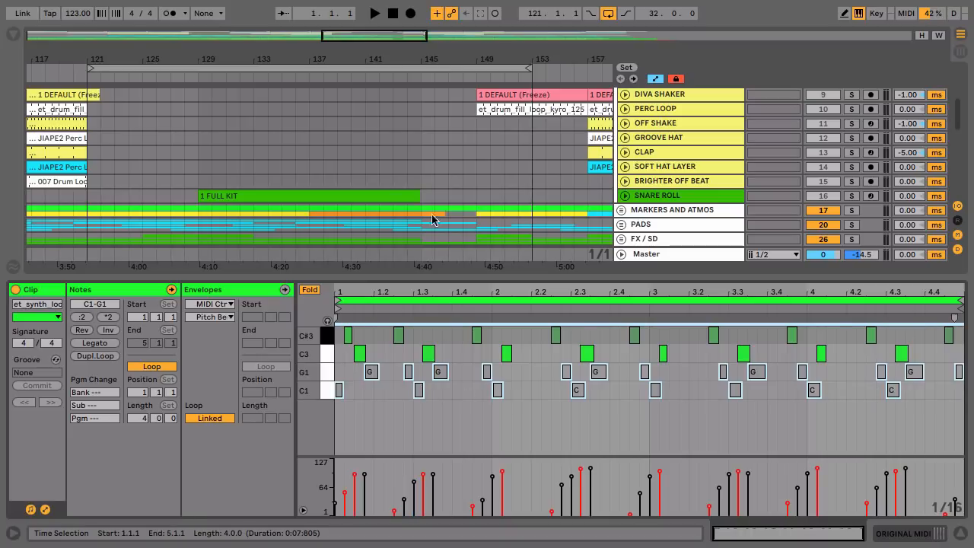
Step: Solo only the MINIBRUTE TOP LAYER track and play it from bar 136
{"action": "scroll", "coordinate": [424, 200], "scroll_direction": "down", "scroll_amount": 10}
{"action": "scroll", "coordinate": [423, 200], "scroll_direction": "down", "scroll_amount": 2}
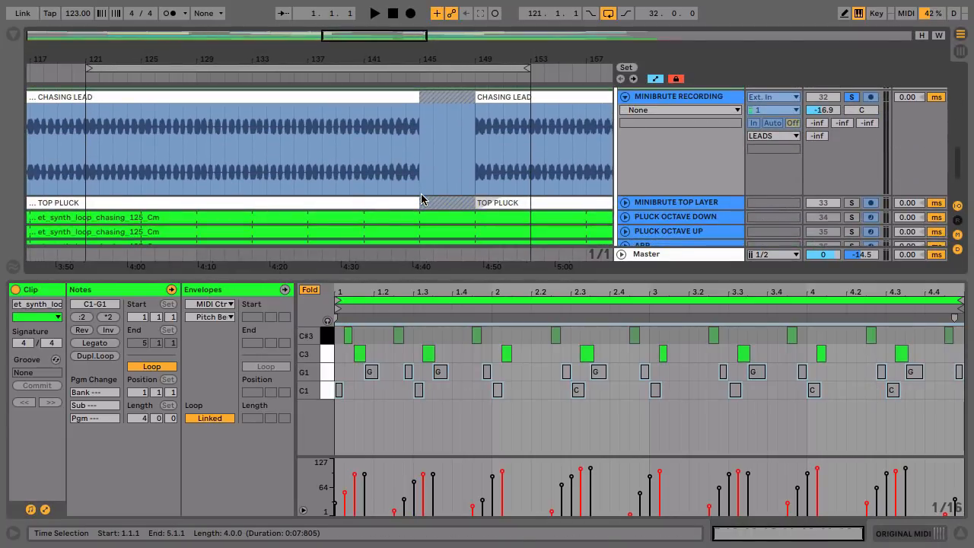
{"action": "left_click", "coordinate": [850, 202]}
{"action": "left_click", "coordinate": [294, 169]}
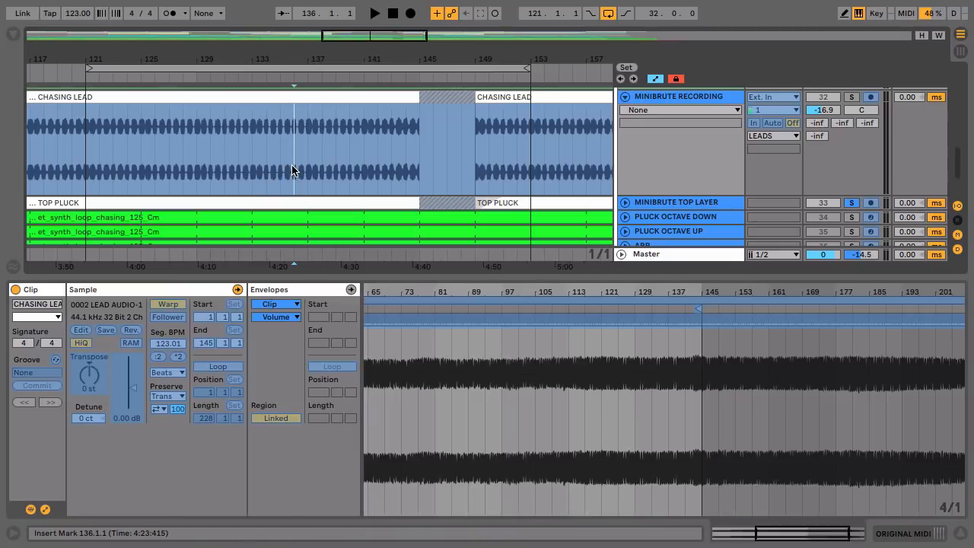
{"action": "key", "text": "space"}
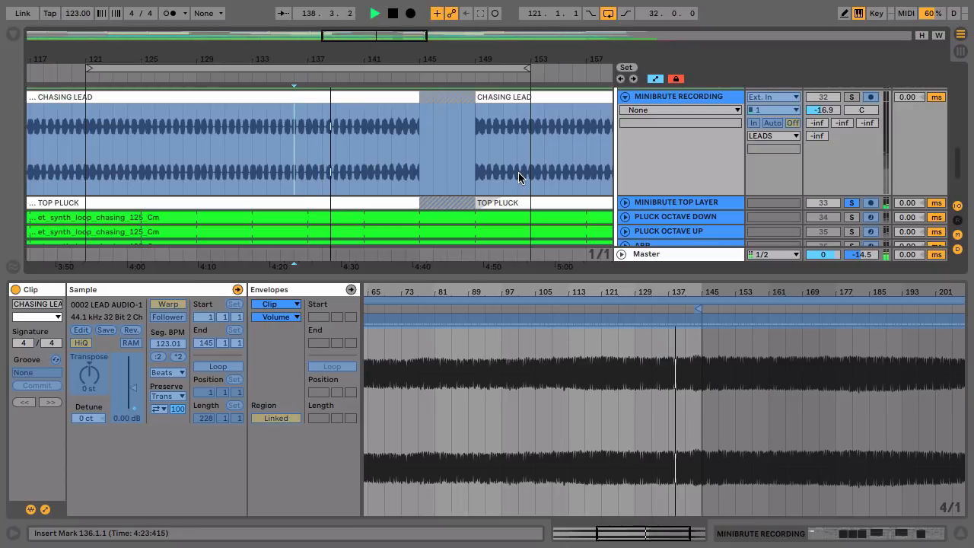
{"action": "key", "text": "space"}
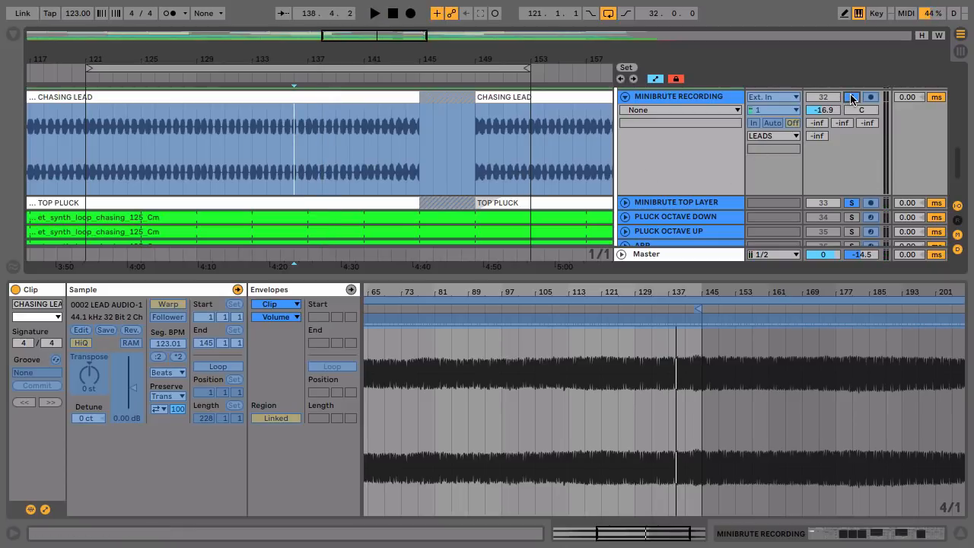
Step: Play the soloed MINIBRUTE RECORDING from bar 135 without the MINIBRUTE TOP LAYER, and solo the top layer again during playback
{"action": "left_click", "coordinate": [285, 160]}
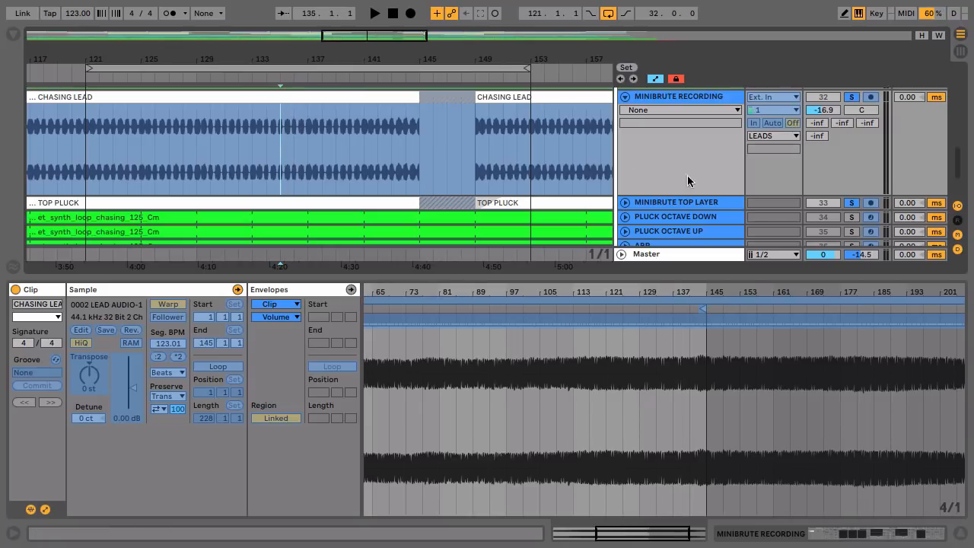
{"action": "left_click", "coordinate": [849, 203]}
{"action": "key", "text": "space"}
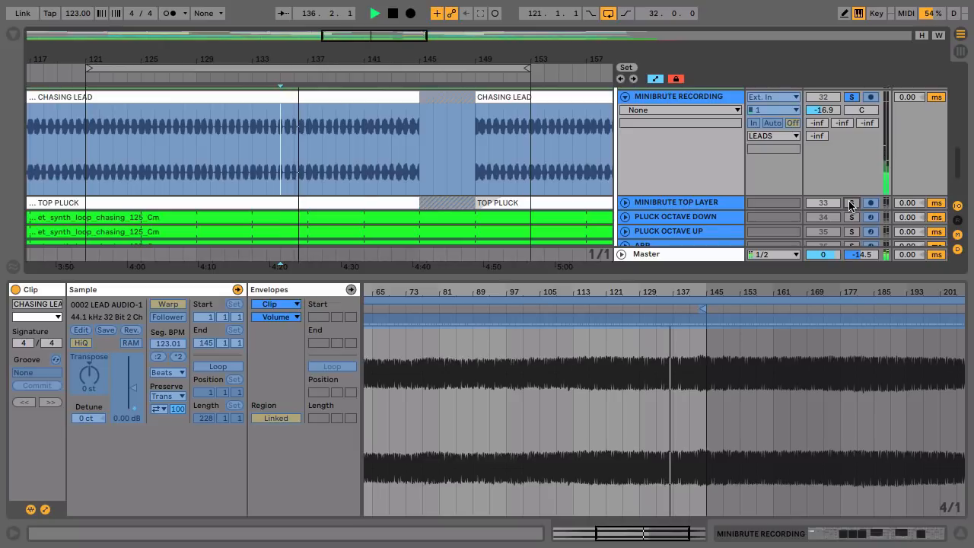
{"action": "left_click", "coordinate": [850, 205]}
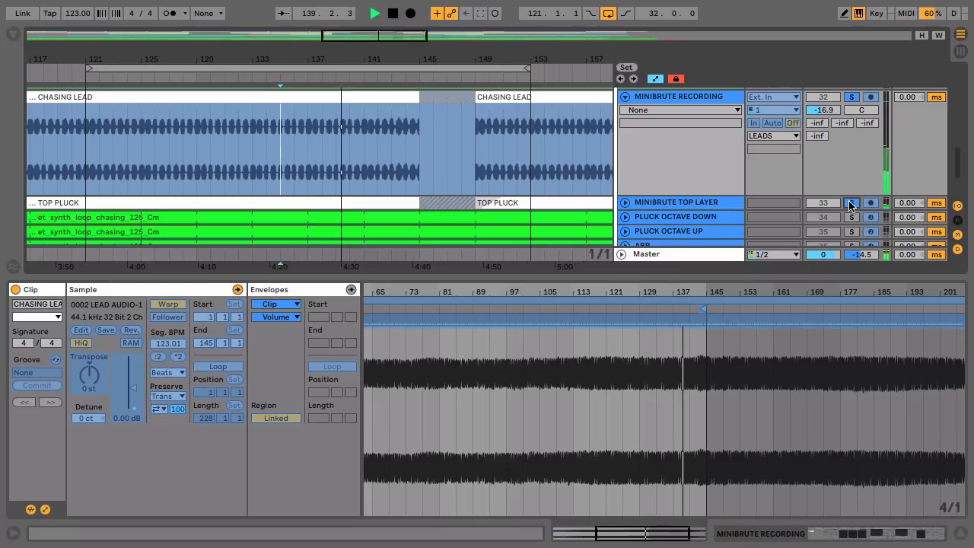
{"action": "key", "text": "space"}
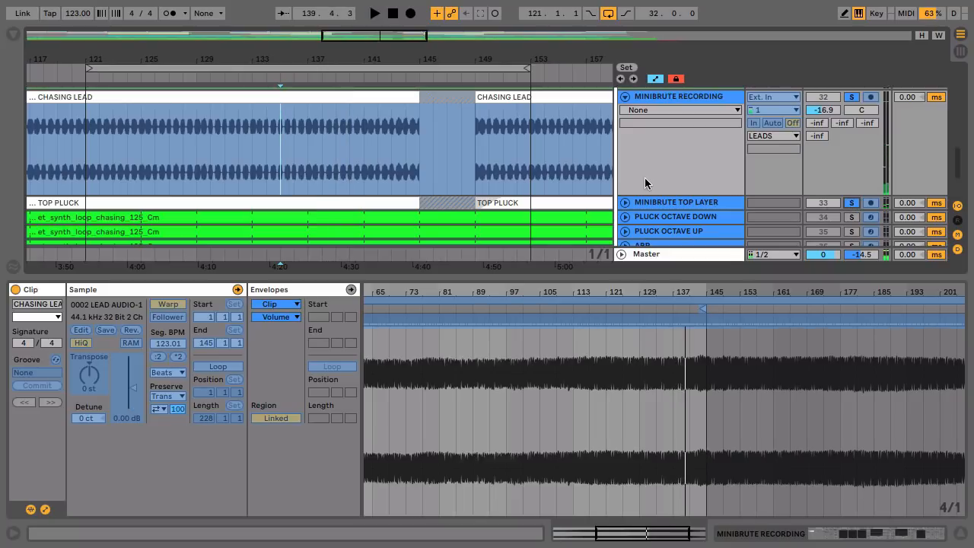
Step: Go through the C3, C1 and G1 note rows of the ORIGINAL MIDI clip, finishing with the active C3 notes selected
{"action": "scroll", "coordinate": [644, 177], "scroll_direction": "up", "scroll_amount": 5}
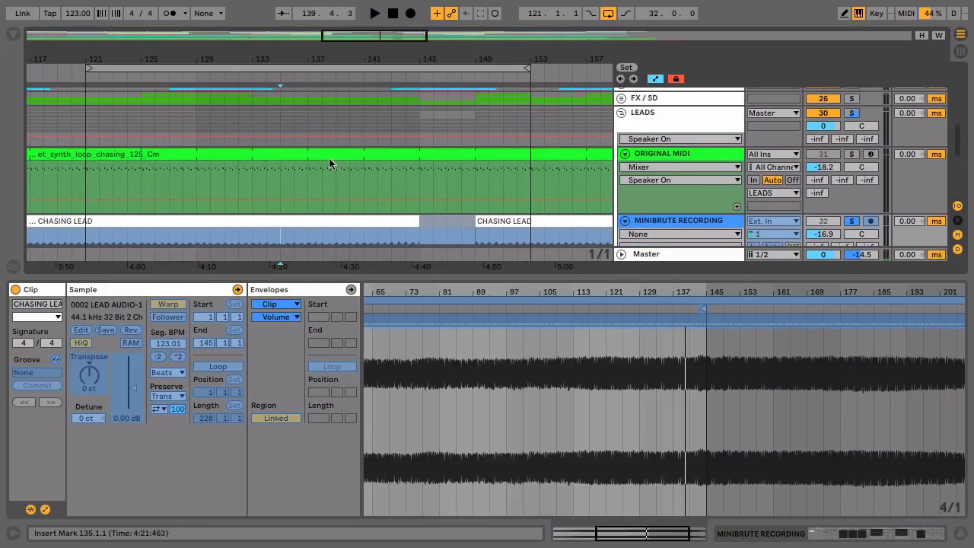
{"action": "left_click", "coordinate": [317, 155]}
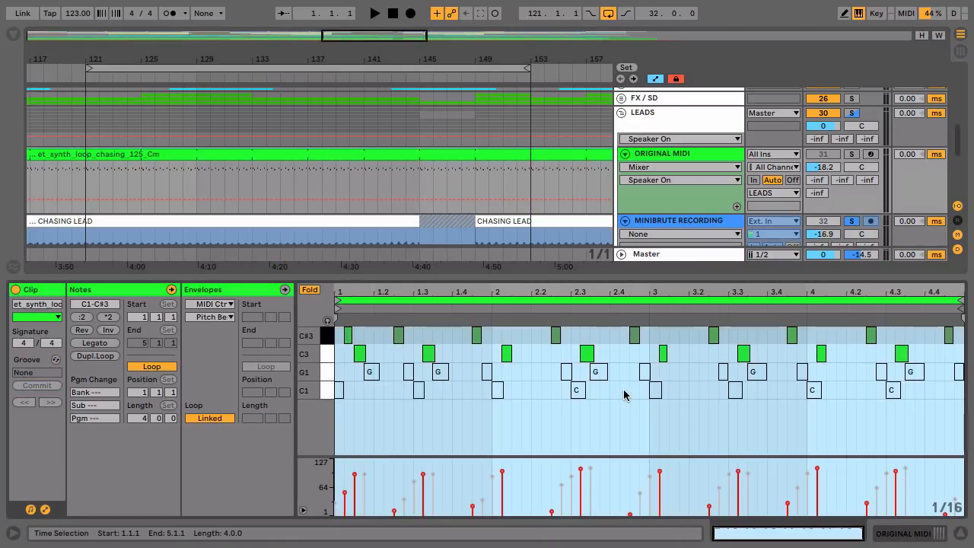
{"action": "left_click", "coordinate": [326, 356]}
{"action": "left_click", "coordinate": [326, 392]}
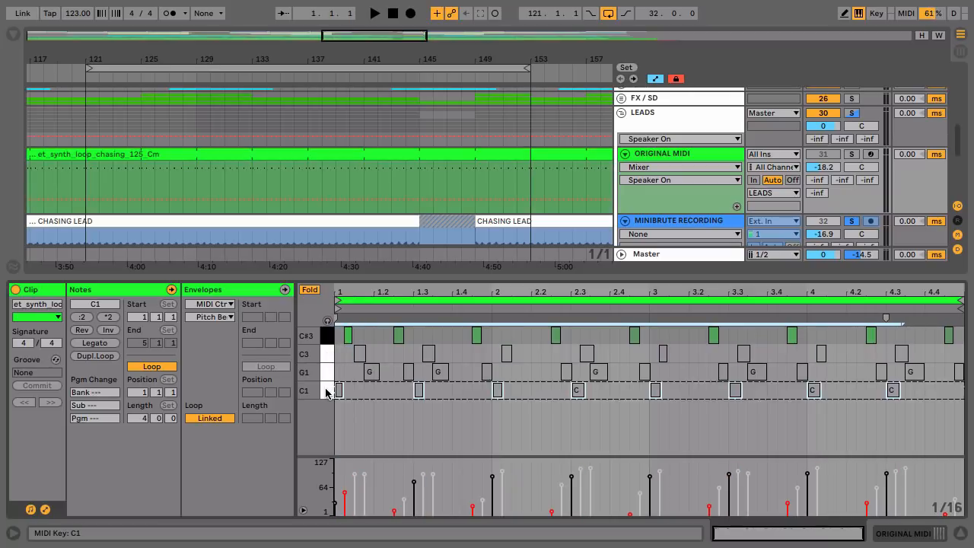
{"action": "left_click", "coordinate": [325, 371]}
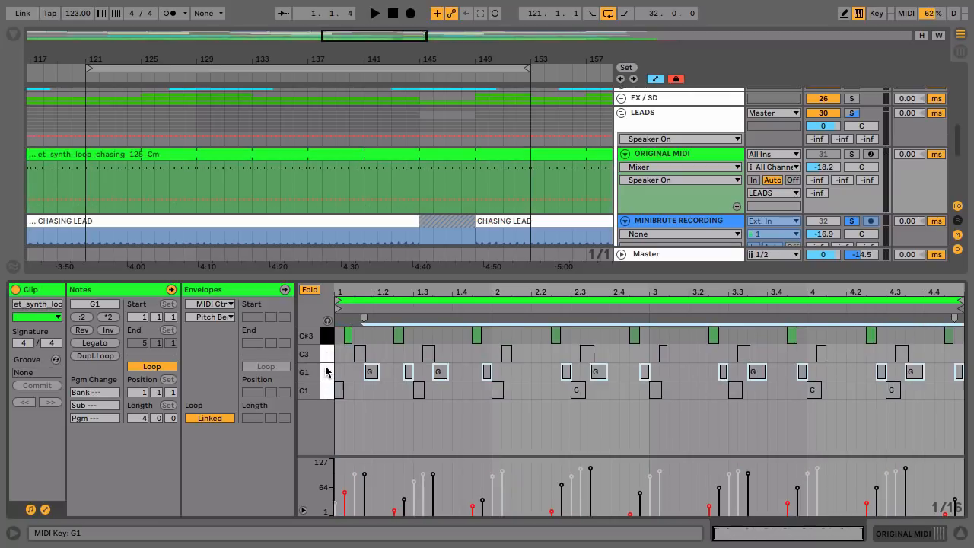
{"action": "key", "text": "0"}
{"action": "left_click", "coordinate": [325, 354]}
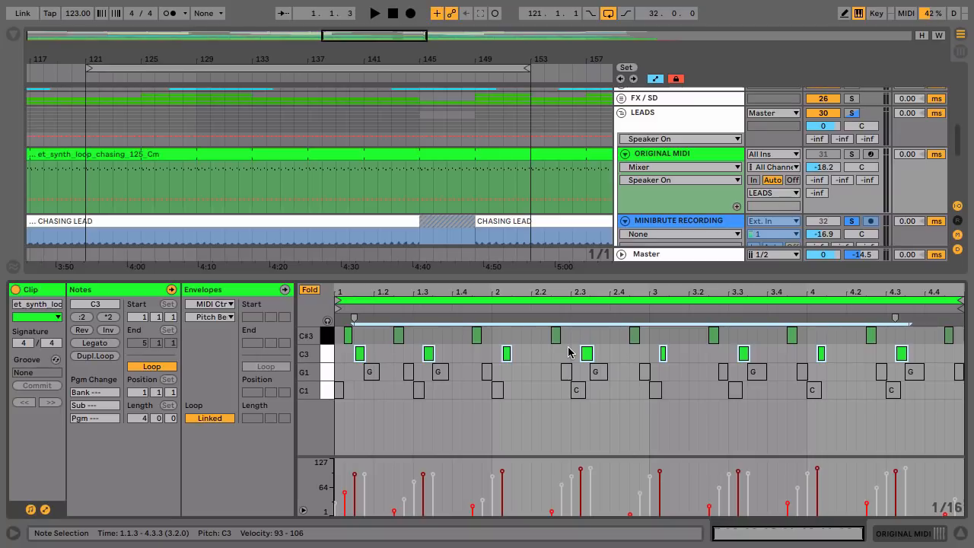
Step: Solo only the PLUCK OCTAVE DOWN track and play it from bar 137
{"action": "scroll", "coordinate": [454, 186], "scroll_direction": "down", "scroll_amount": 4}
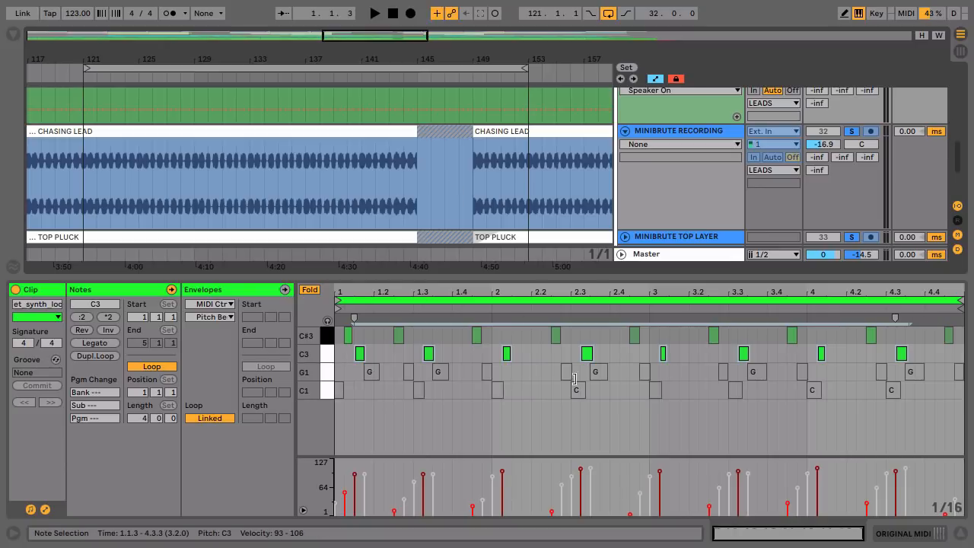
{"action": "scroll", "coordinate": [408, 202], "scroll_direction": "down", "scroll_amount": 1}
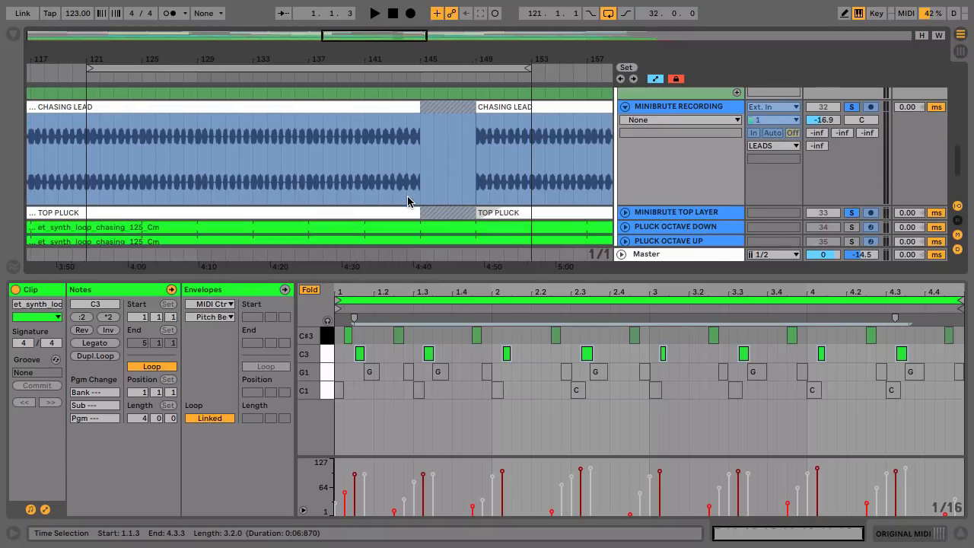
{"action": "scroll", "coordinate": [407, 200], "scroll_direction": "down", "scroll_amount": 1}
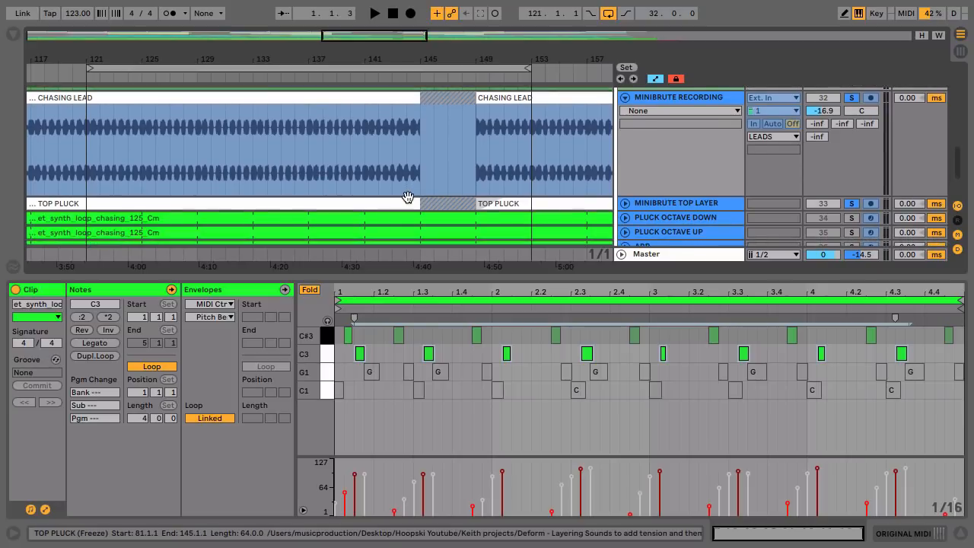
{"action": "scroll", "coordinate": [640, 137], "scroll_direction": "down", "scroll_amount": 3}
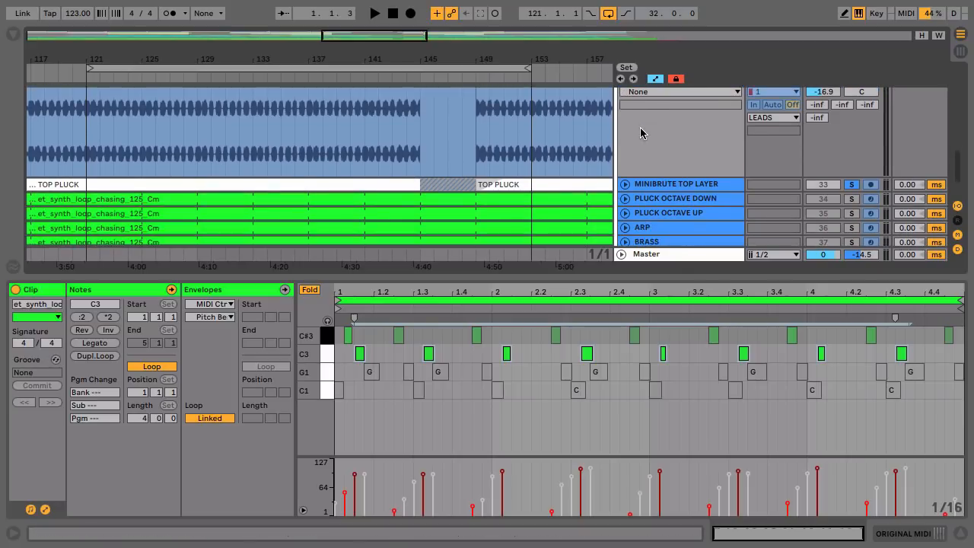
{"action": "scroll", "coordinate": [640, 159], "scroll_direction": "up", "scroll_amount": 2}
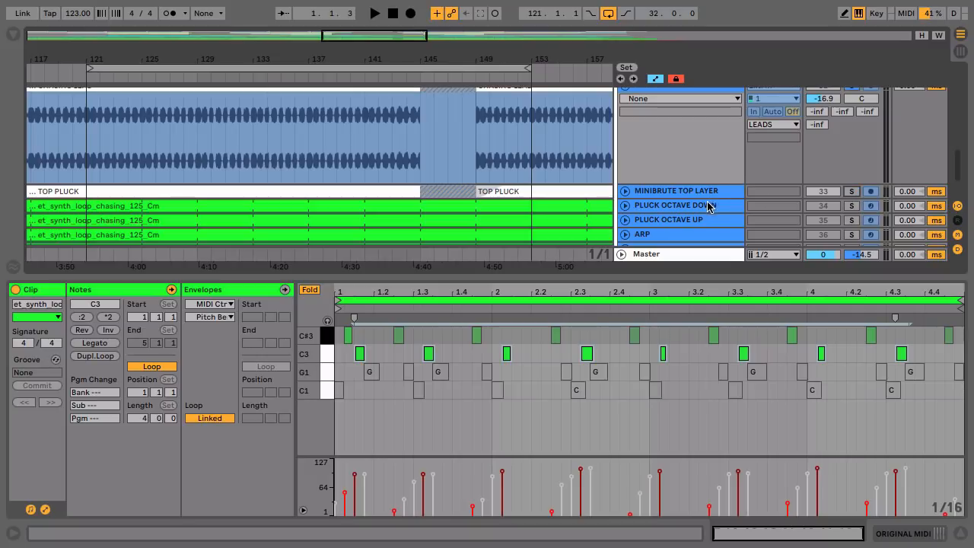
{"action": "left_click", "coordinate": [852, 207]}
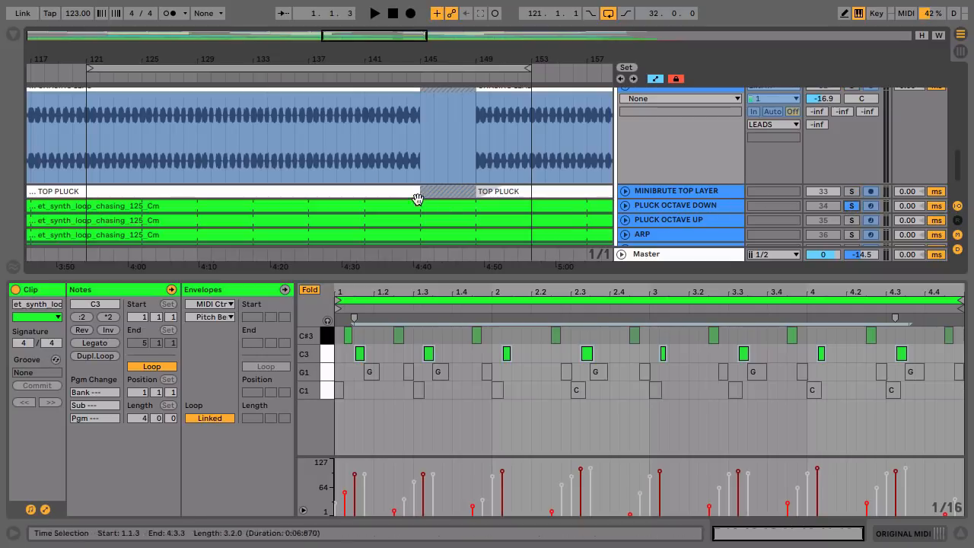
{"action": "left_click", "coordinate": [304, 160]}
{"action": "key", "text": "space"}
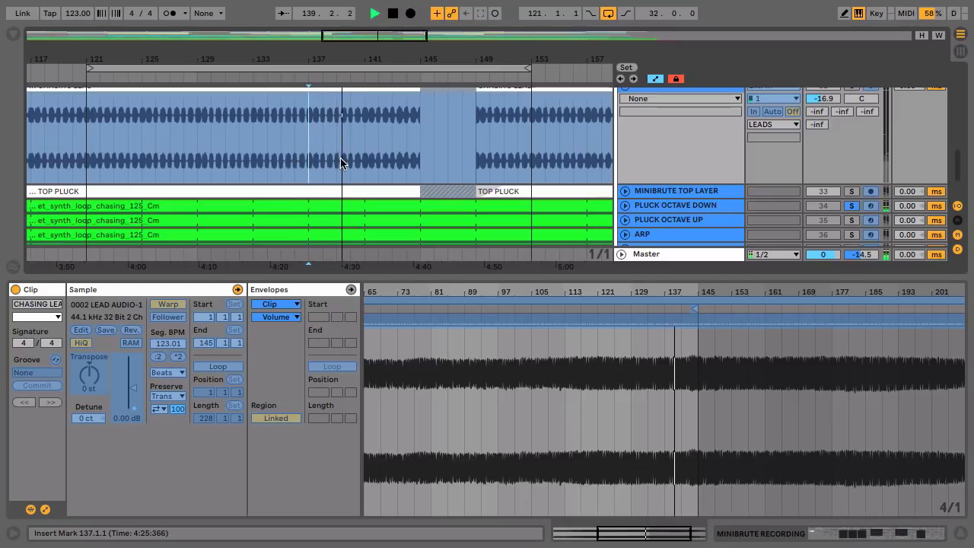
{"action": "key", "text": "space"}
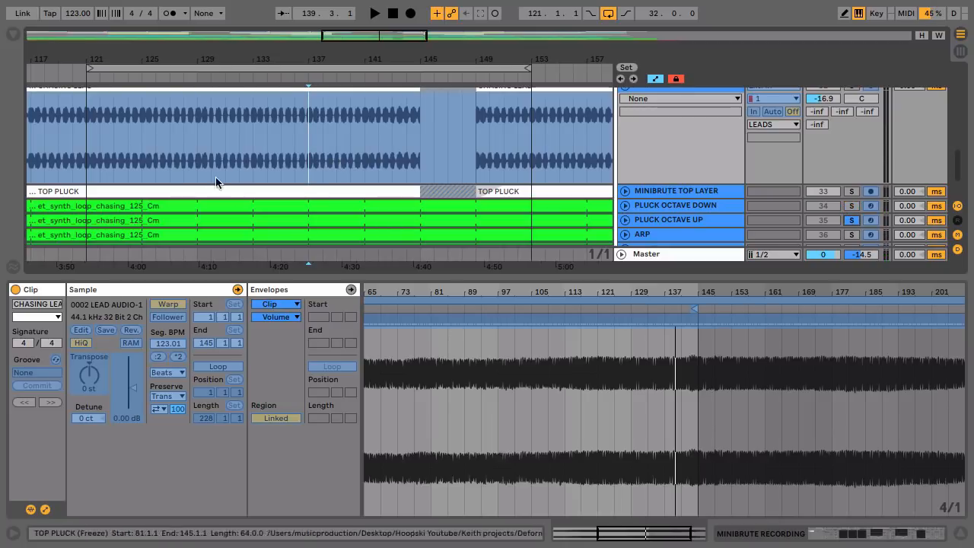
Step: Play the soloed PLUCK OCTAVE UP track from bar 137
{"action": "key", "text": "space"}
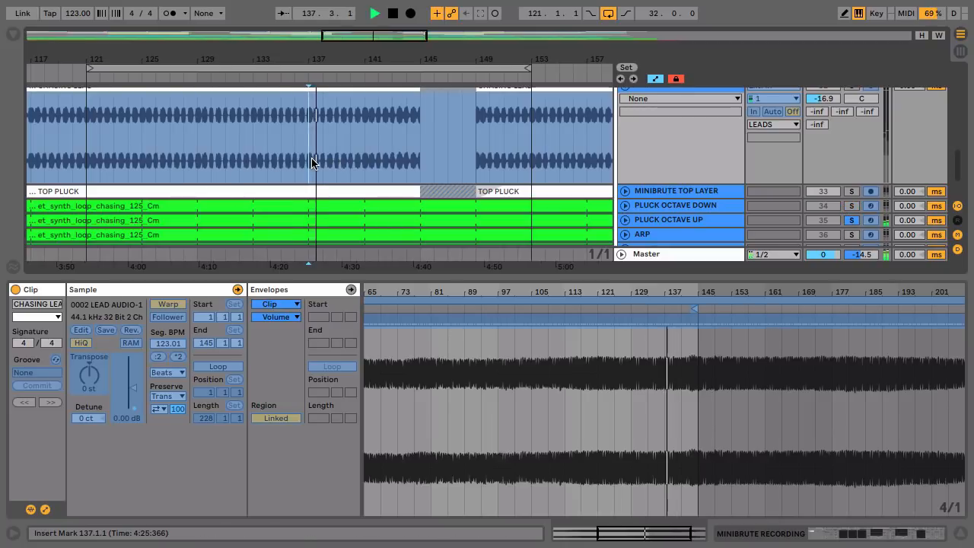
{"action": "scroll", "coordinate": [312, 162], "scroll_direction": "down", "scroll_amount": 3}
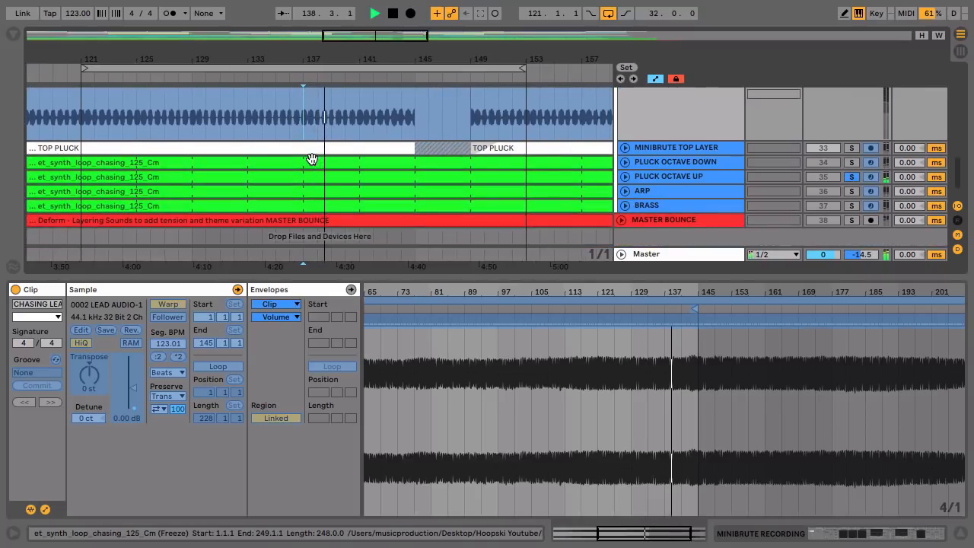
{"action": "key", "text": "space"}
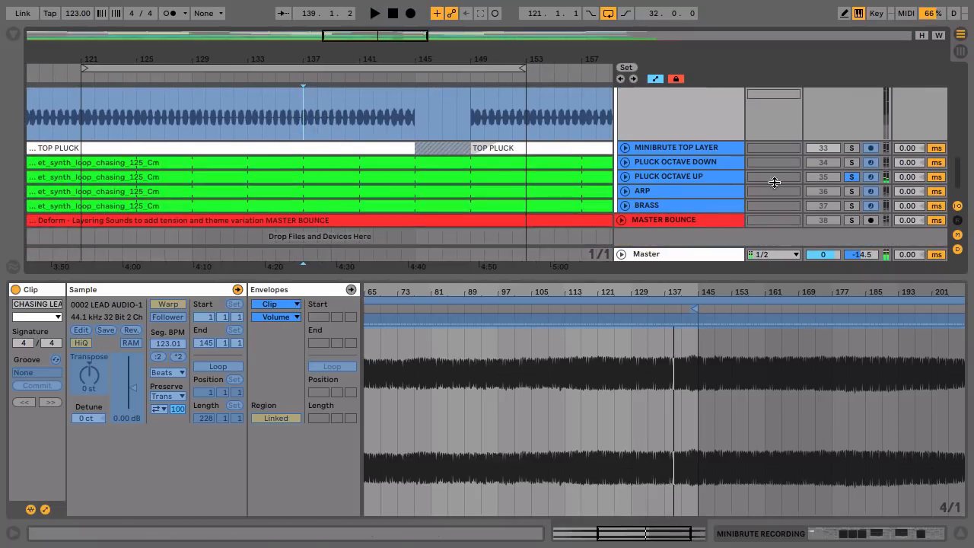
Step: Audition the ARP track and the BRASS track from bar 137, soloing each one on its own
{"action": "left_click", "coordinate": [852, 191]}
{"action": "key", "text": "space"}
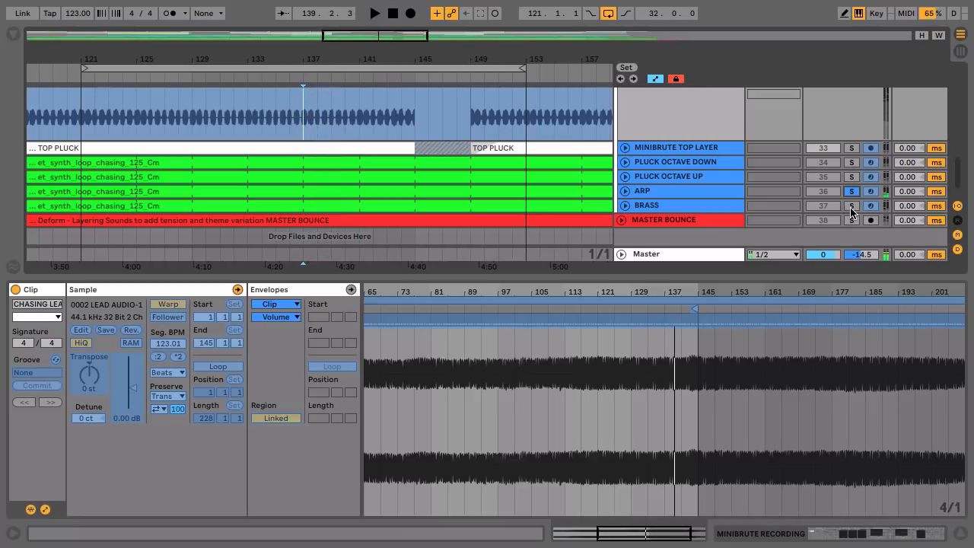
{"action": "key", "text": "space"}
{"action": "key", "text": "space"}
{"action": "left_click", "coordinate": [852, 205]}
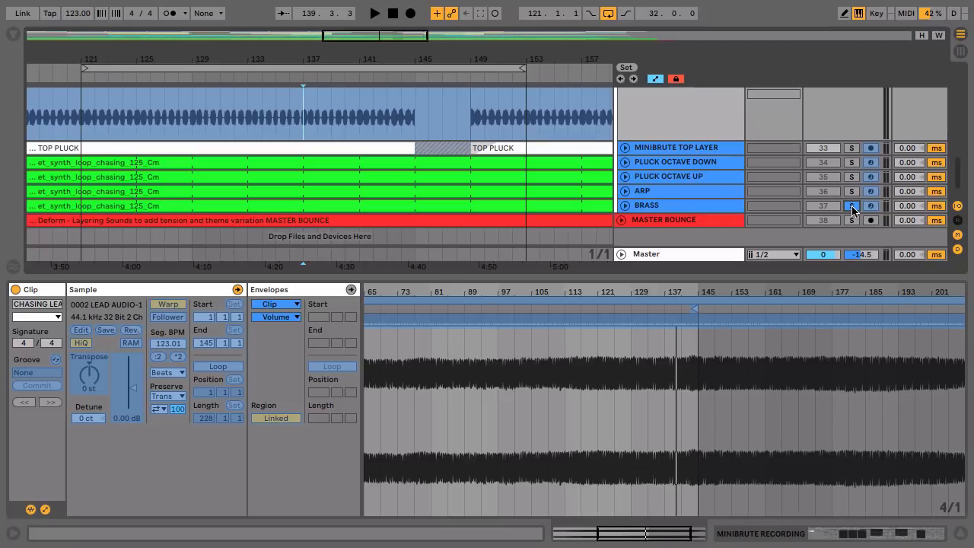
Step: Solo only the MINIBRUTE RECORDING track and play it from bar 134
{"action": "scroll", "coordinate": [761, 207], "scroll_direction": "up", "scroll_amount": 3}
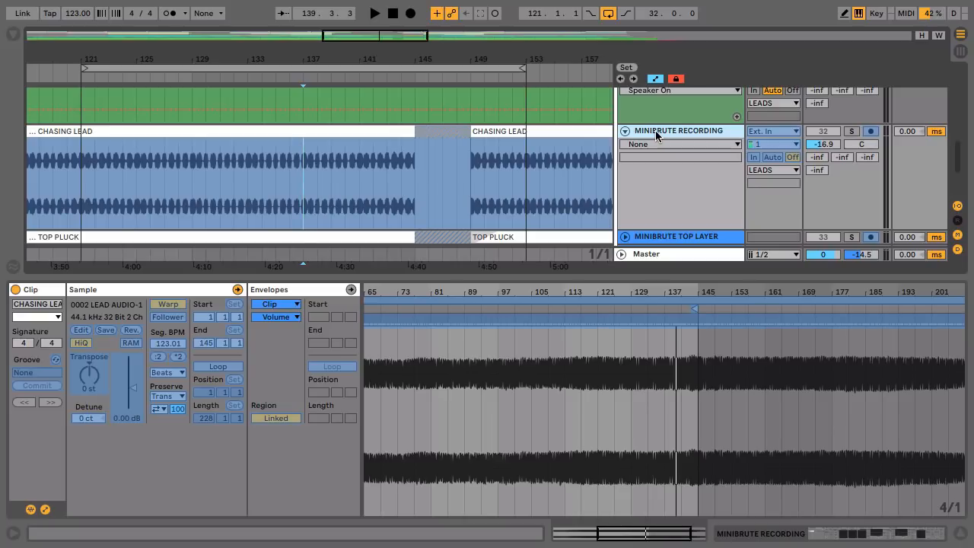
{"action": "scroll", "coordinate": [654, 130], "scroll_direction": "down", "scroll_amount": 3}
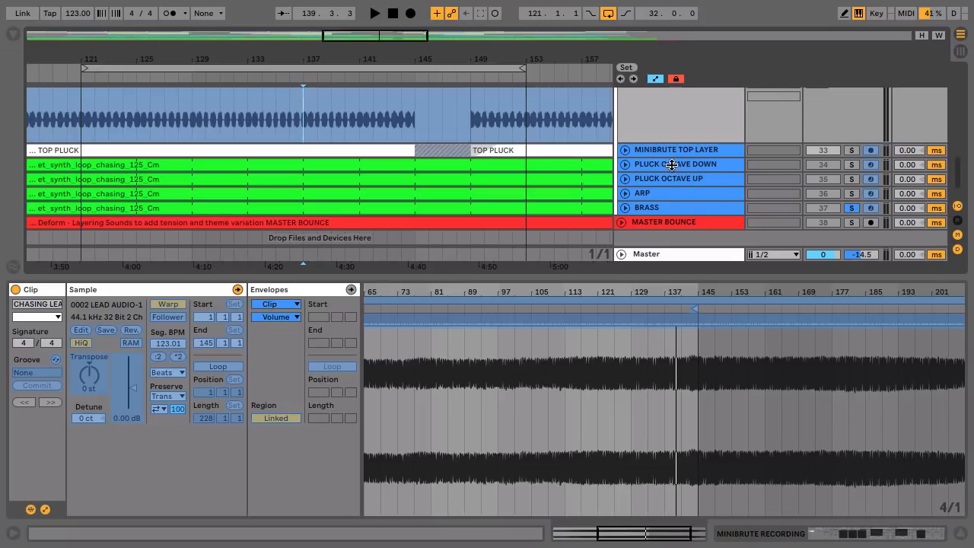
{"action": "scroll", "coordinate": [672, 169], "scroll_direction": "up", "scroll_amount": 3}
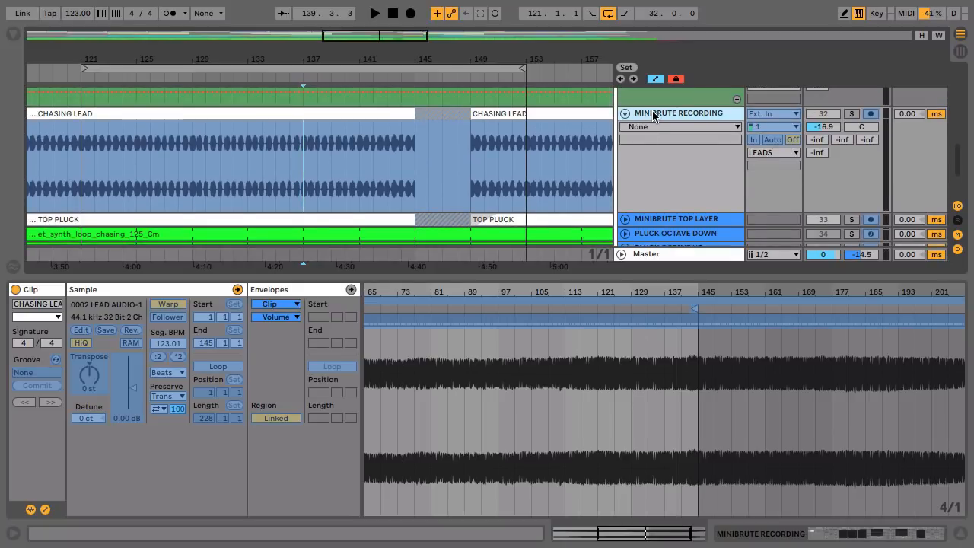
{"action": "left_click", "coordinate": [851, 113]}
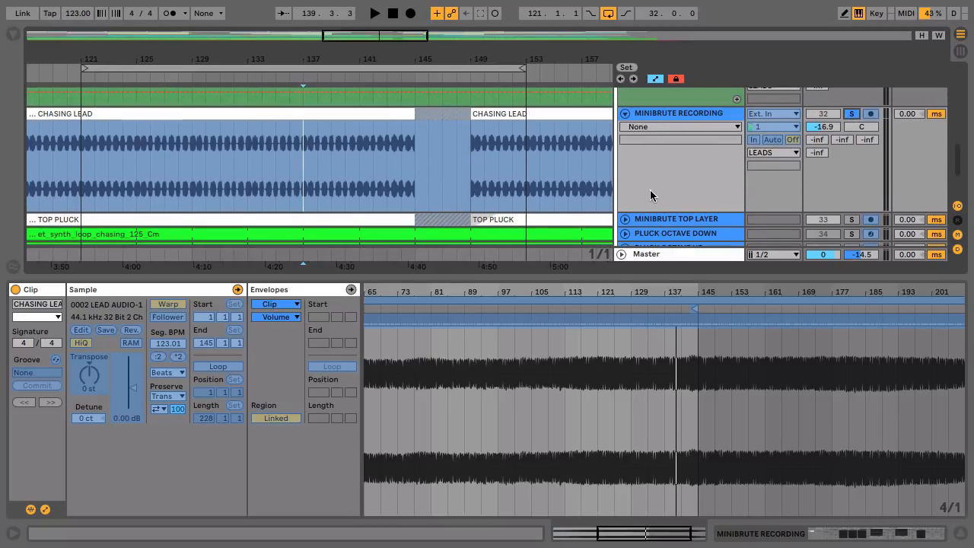
{"action": "left_click", "coordinate": [271, 178]}
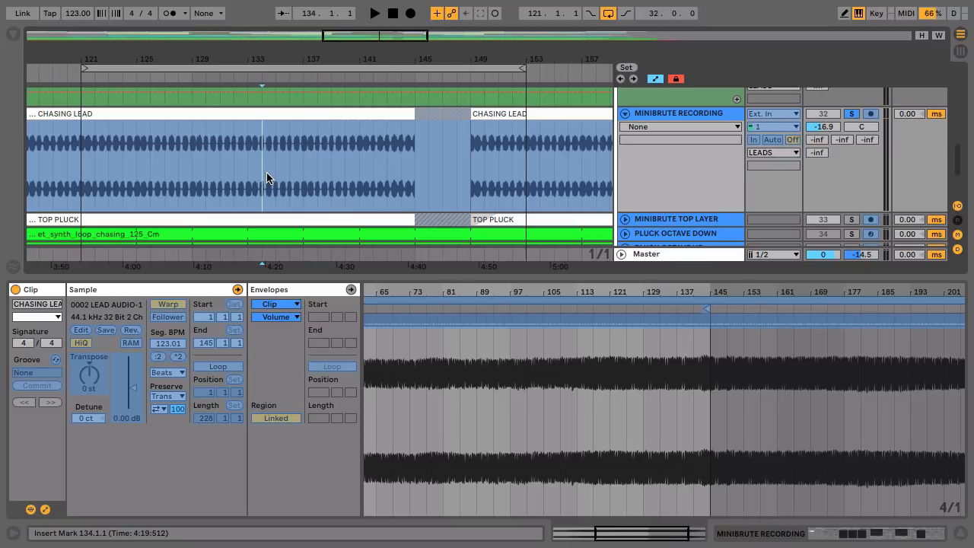
{"action": "key", "text": "space"}
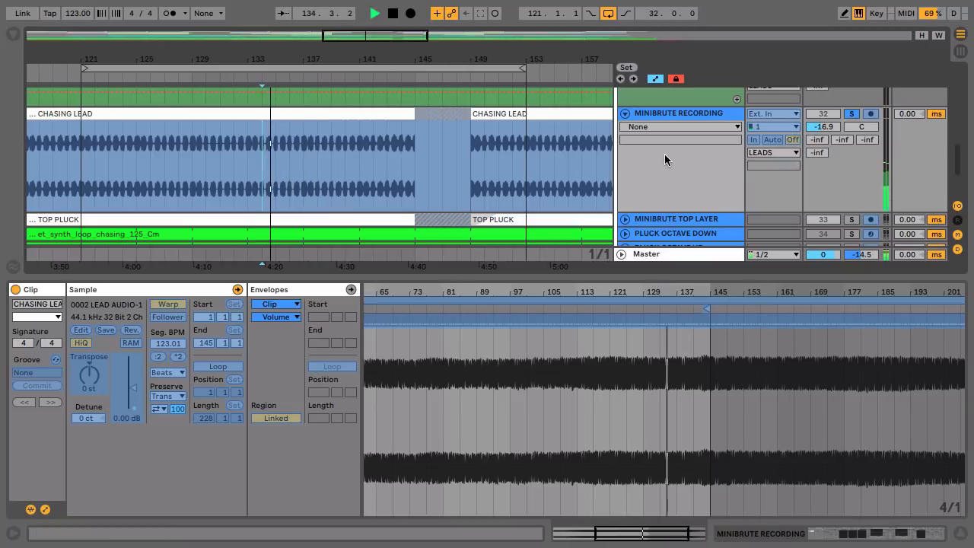
Step: Add PLUCK OCTAVE DOWN and PLUCK OCTAVE UP to the soloed MINIBRUTE RECORDING during playback, and stop around bar 142
{"action": "scroll", "coordinate": [664, 156], "scroll_direction": "down", "scroll_amount": 3}
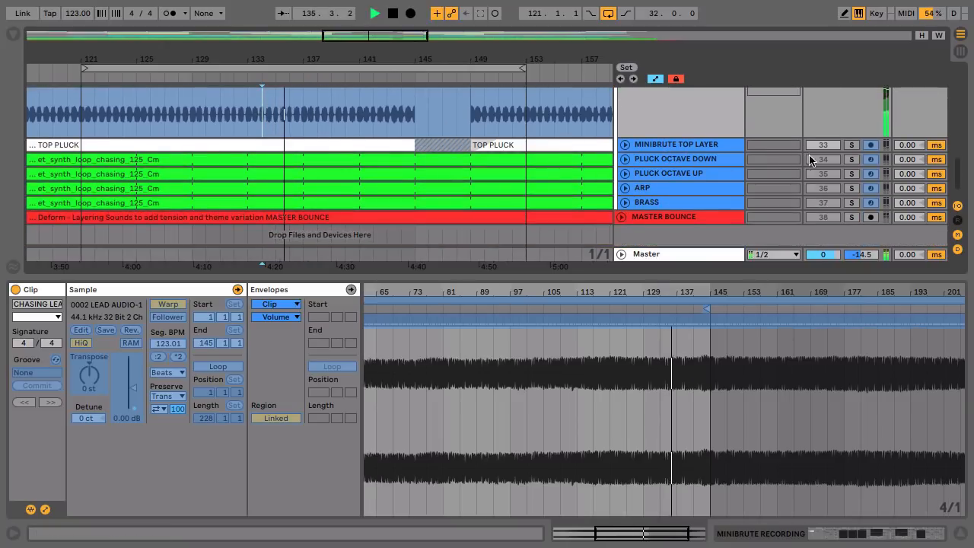
{"action": "left_click", "coordinate": [851, 159]}
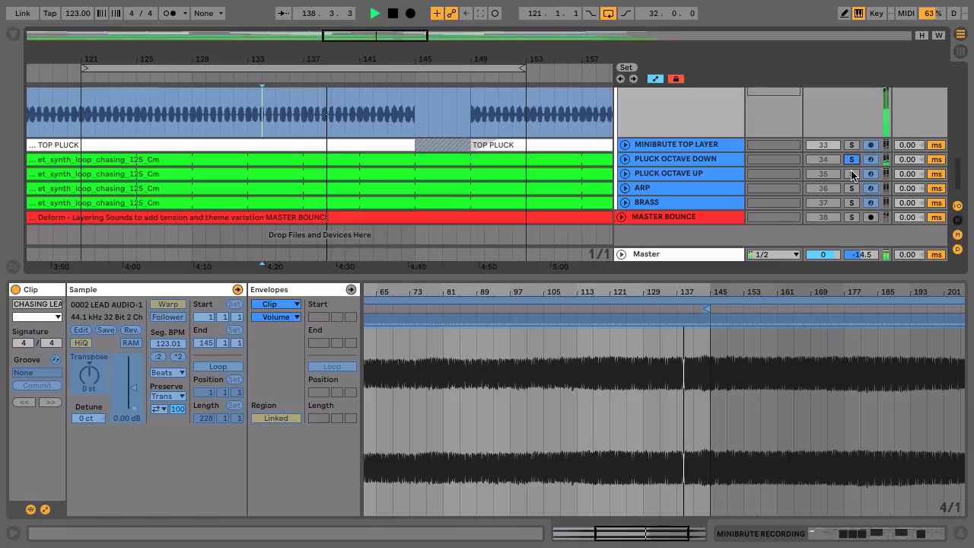
{"action": "left_click", "coordinate": [852, 173]}
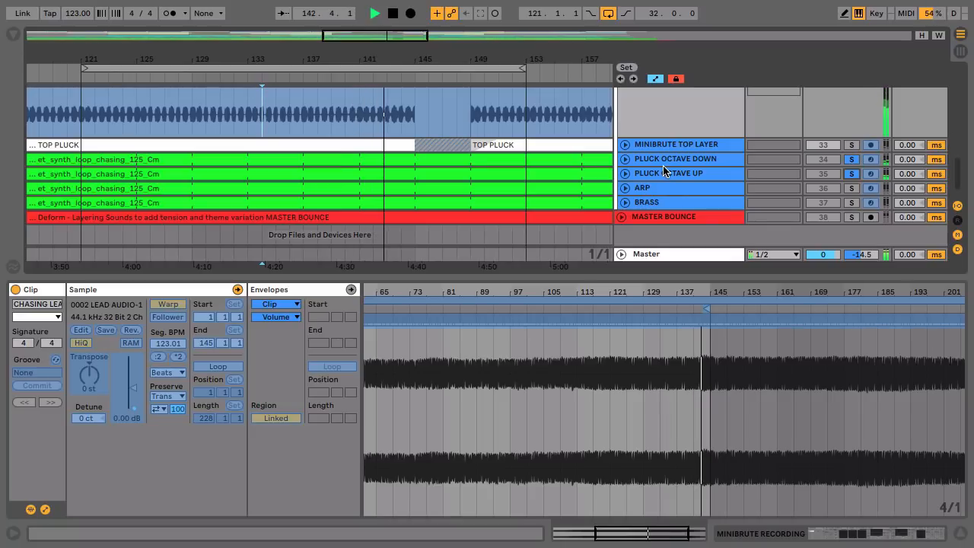
{"action": "key", "text": "space"}
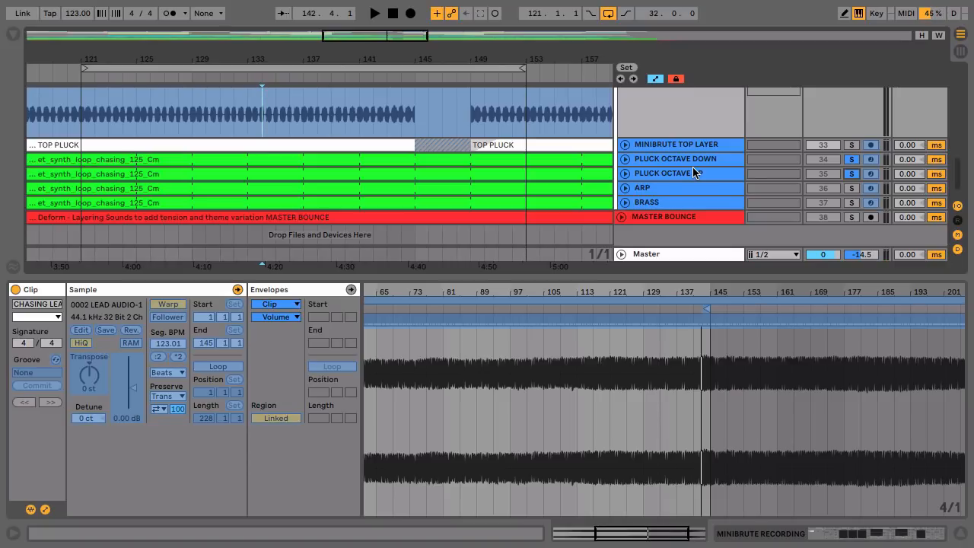
Step: Open the ORIGINAL MIDI track's clip to show its notes
{"action": "scroll", "coordinate": [692, 167], "scroll_direction": "up", "scroll_amount": 5}
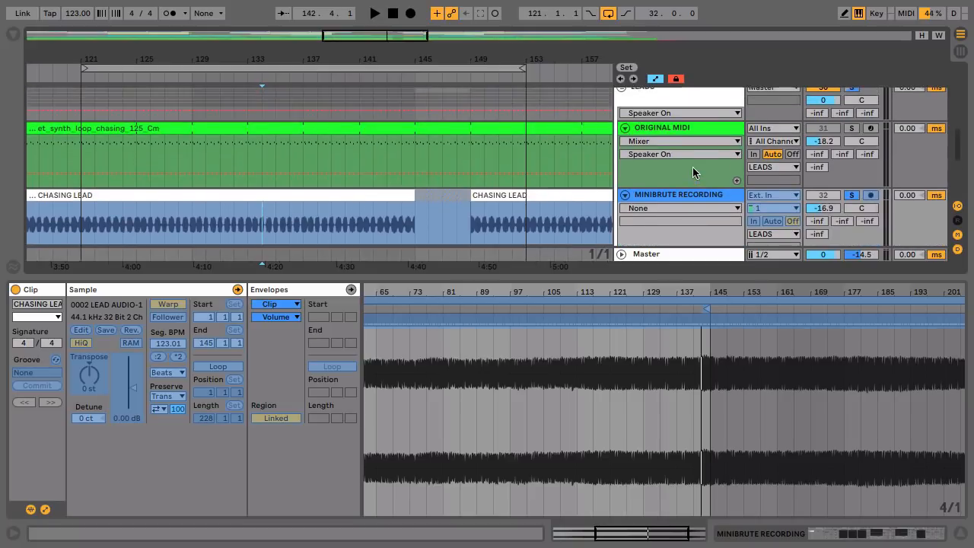
{"action": "left_click", "coordinate": [419, 127]}
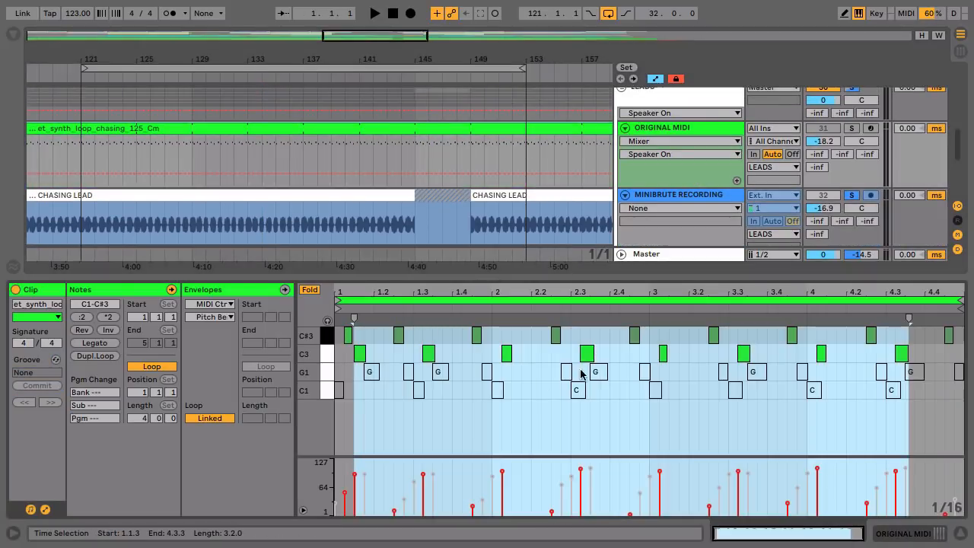